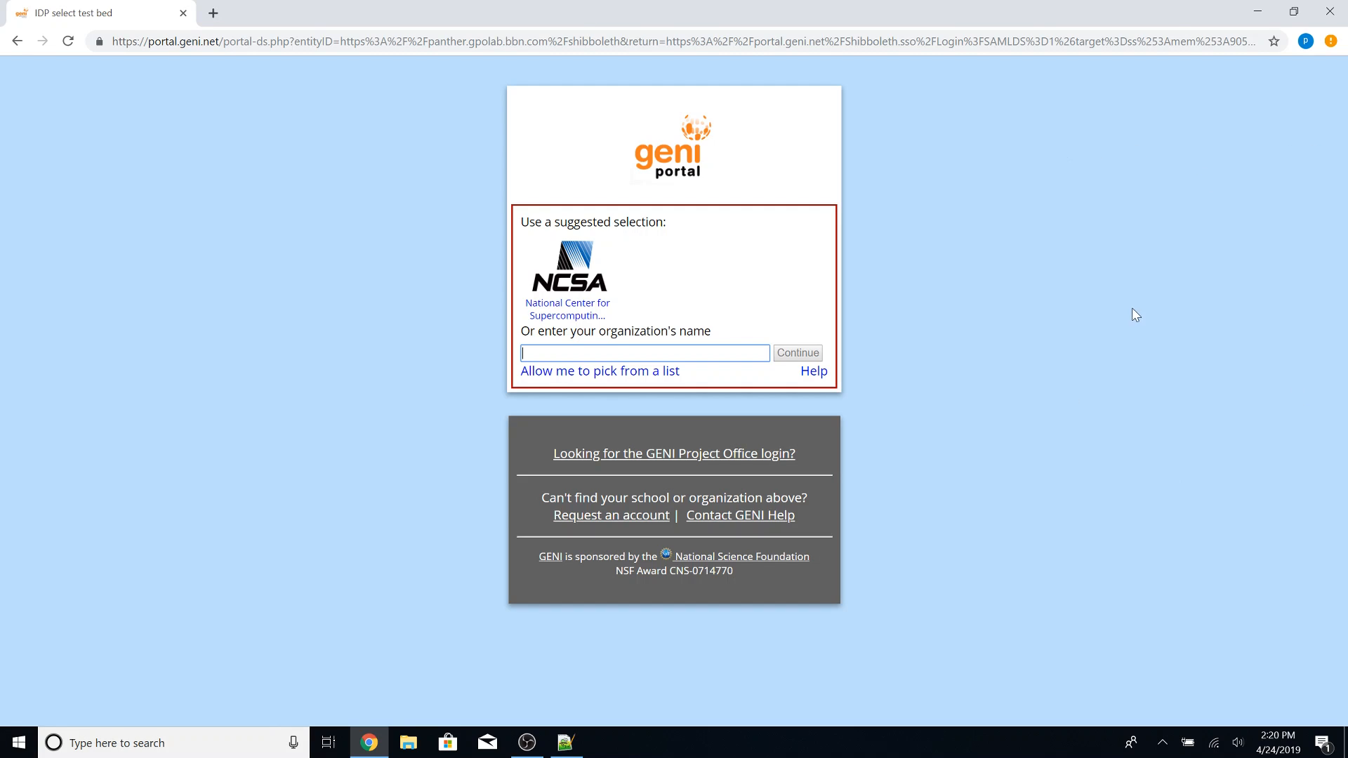
Sign in through the National Center for Supercomputing organization and create a slice named vPark-geniuser in ExampleProject
left_click(553, 295)
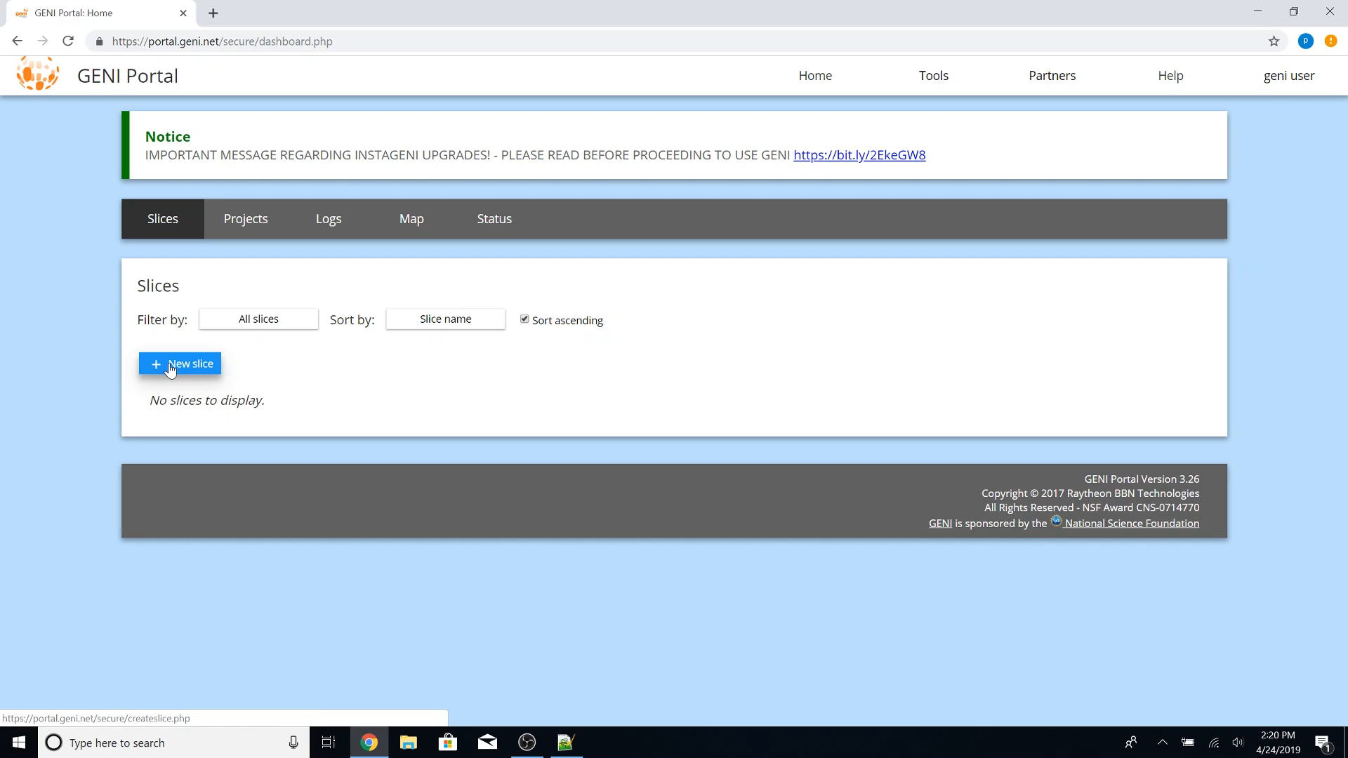
left_click(171, 370)
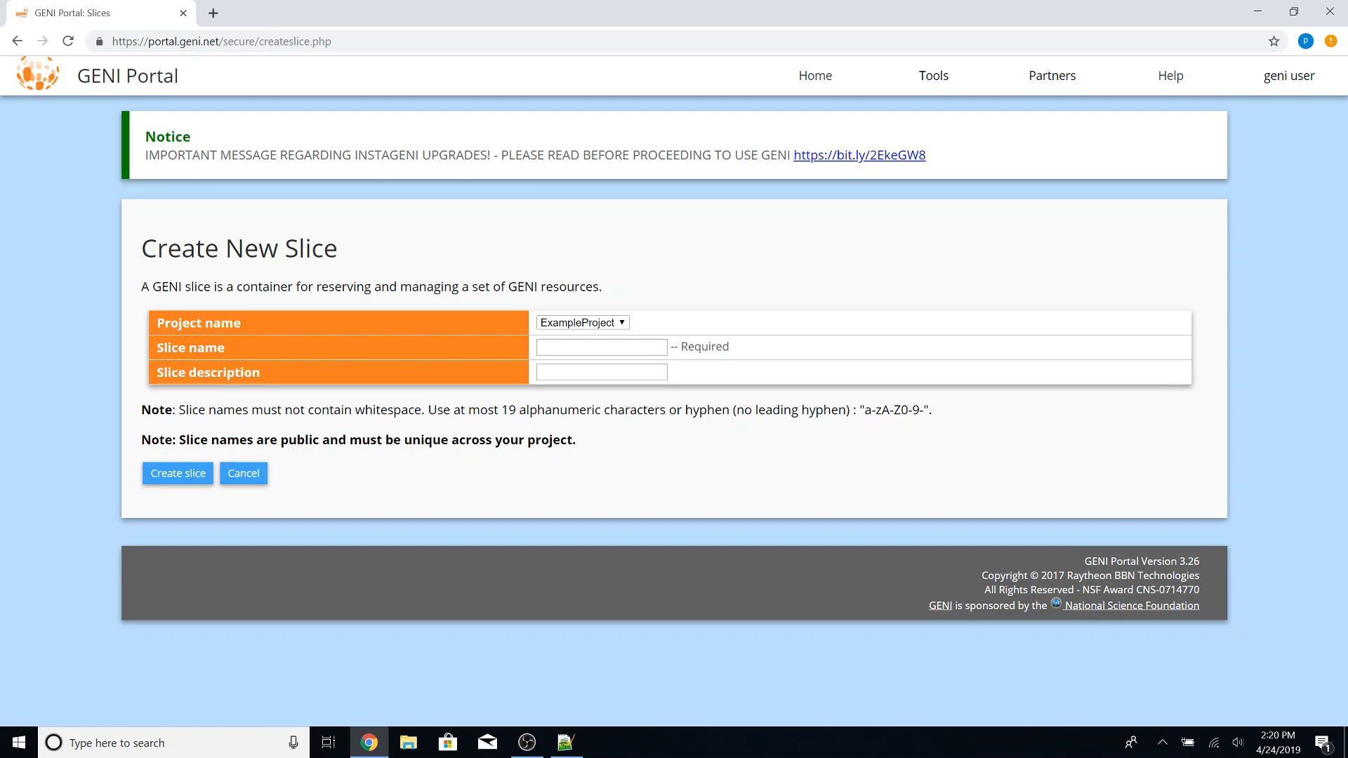
left_click(602, 348)
type("vPark")
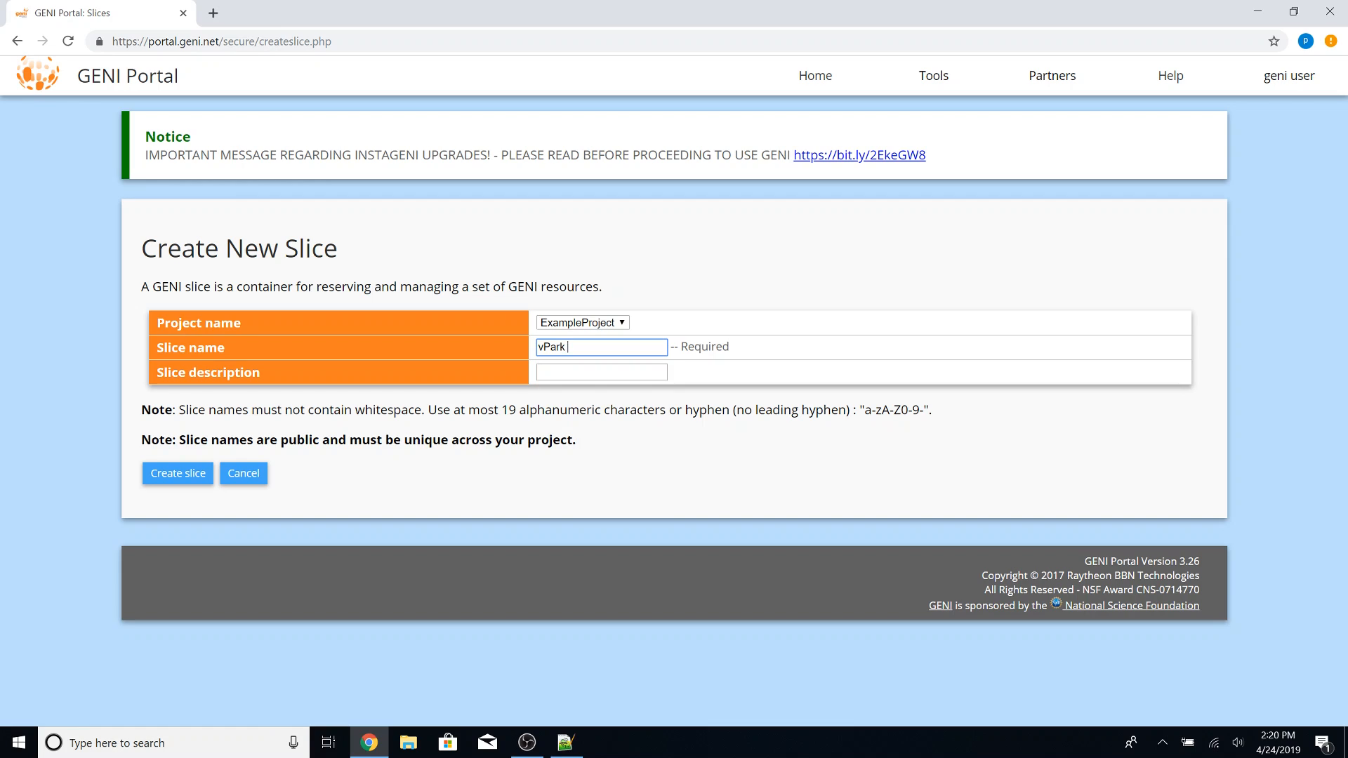
type("-genis")
key("BackSpace")
type("user")
left_click(159, 475)
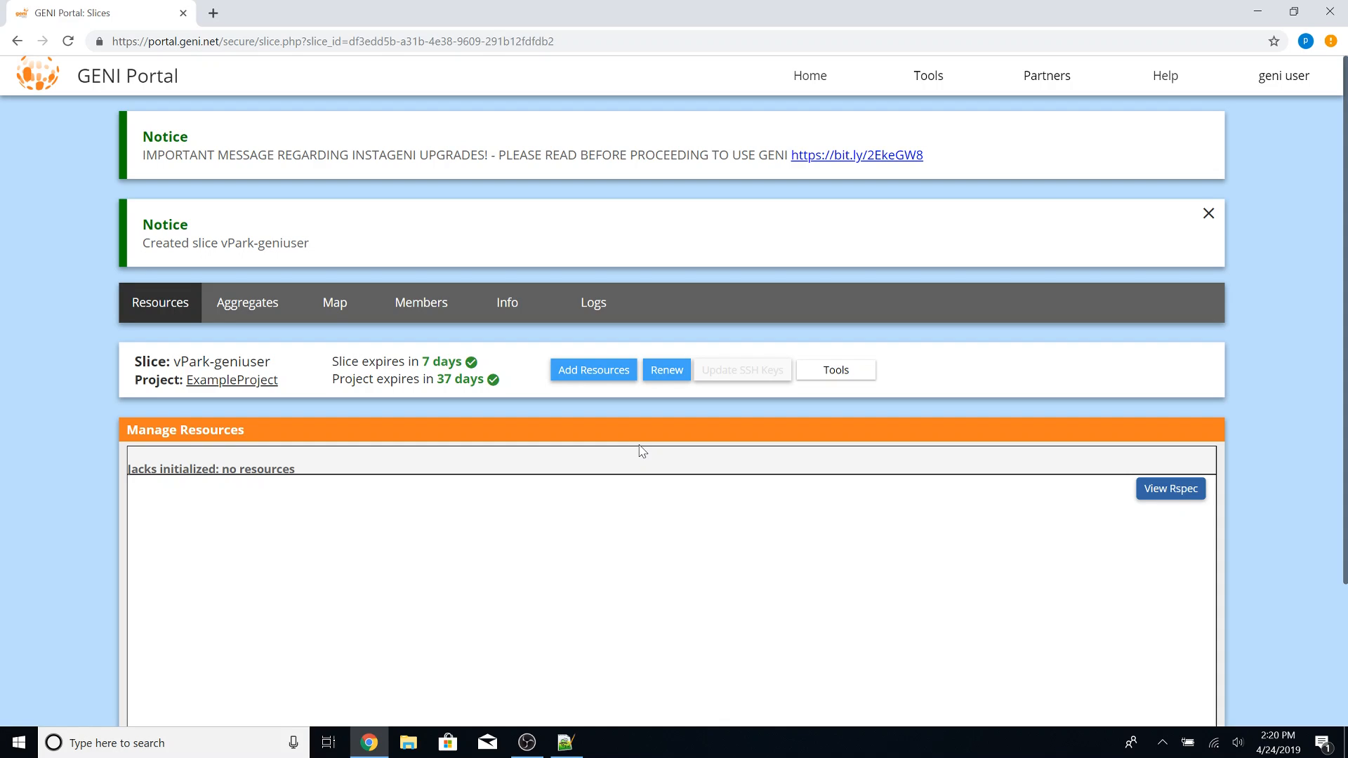
Open the Add Resources page for the vPark-geniuser slice and go to the RSpec selection options
left_click(576, 372)
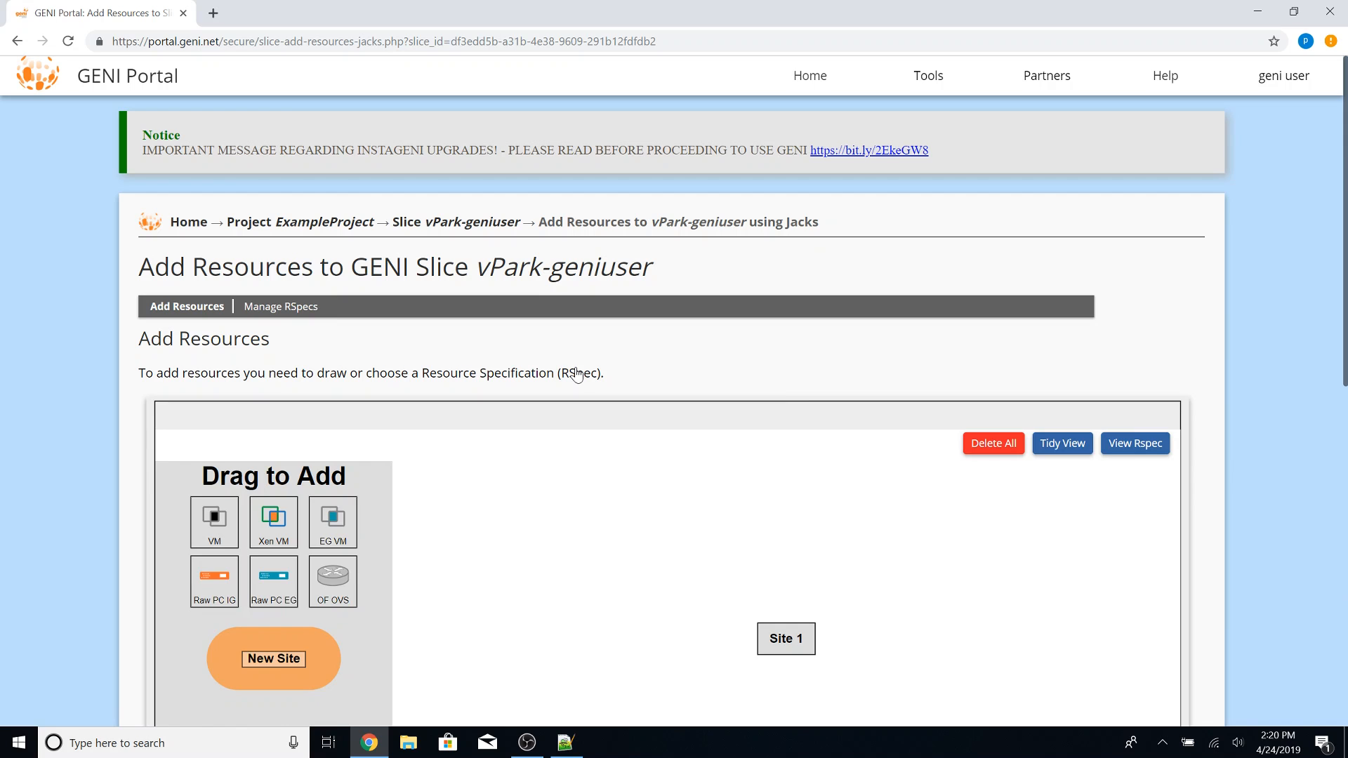
left_click_drag(1345, 178, 1346, 264)
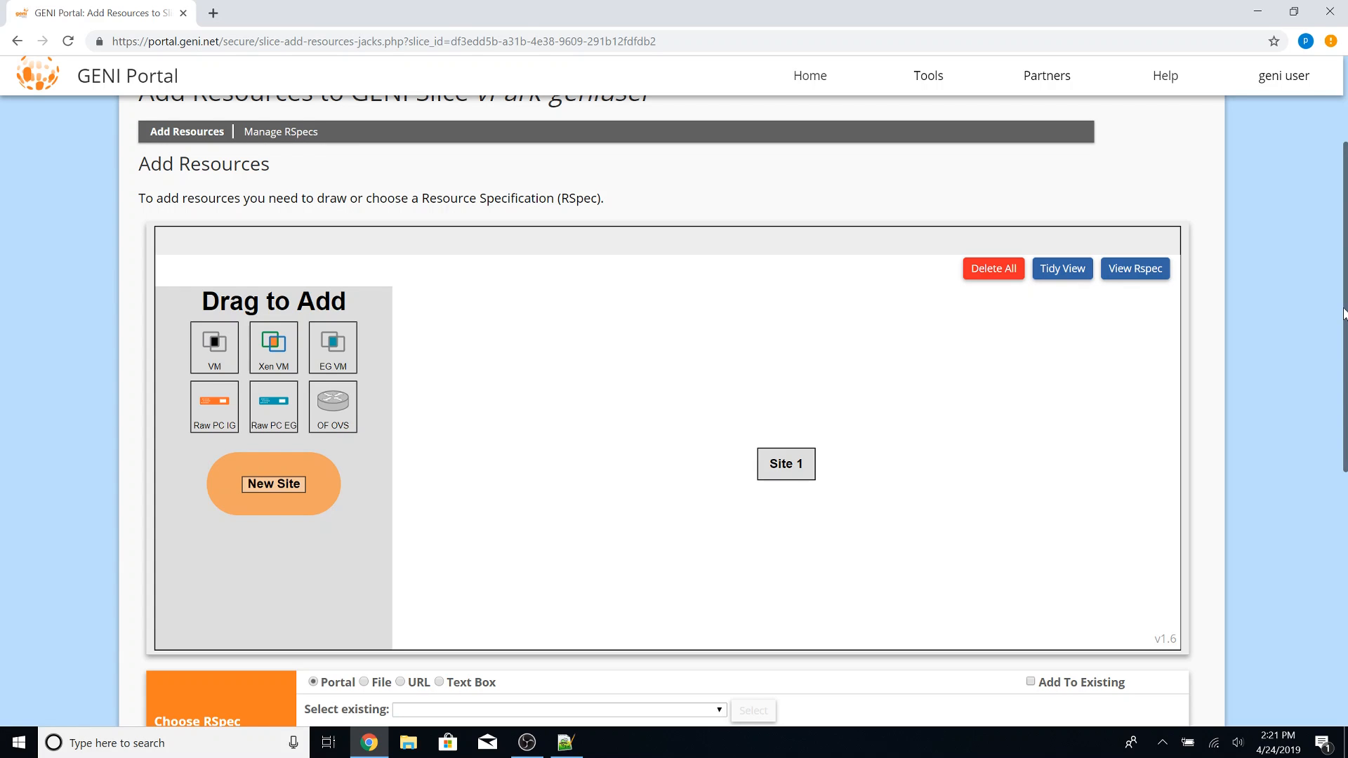
left_click_drag(1343, 314, 1342, 315)
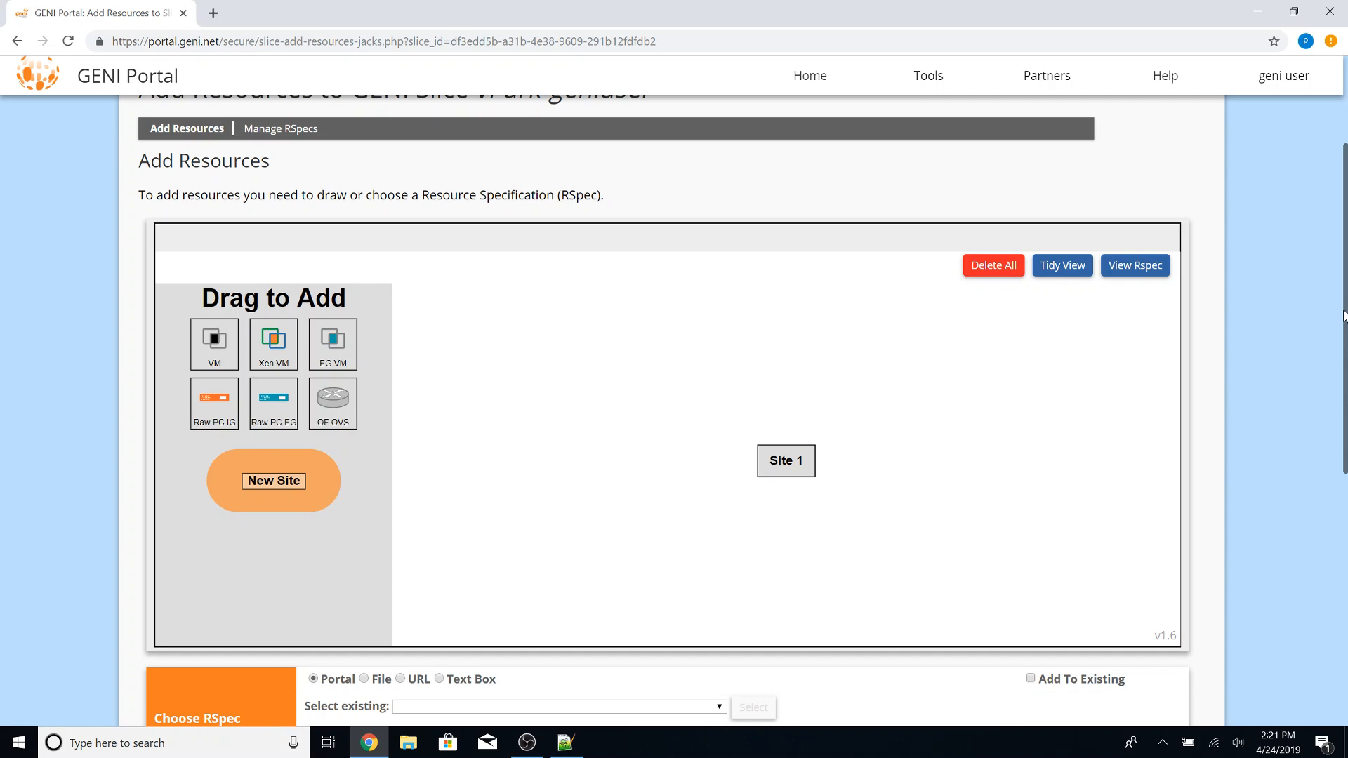
left_click_drag(1344, 316, 1344, 332)
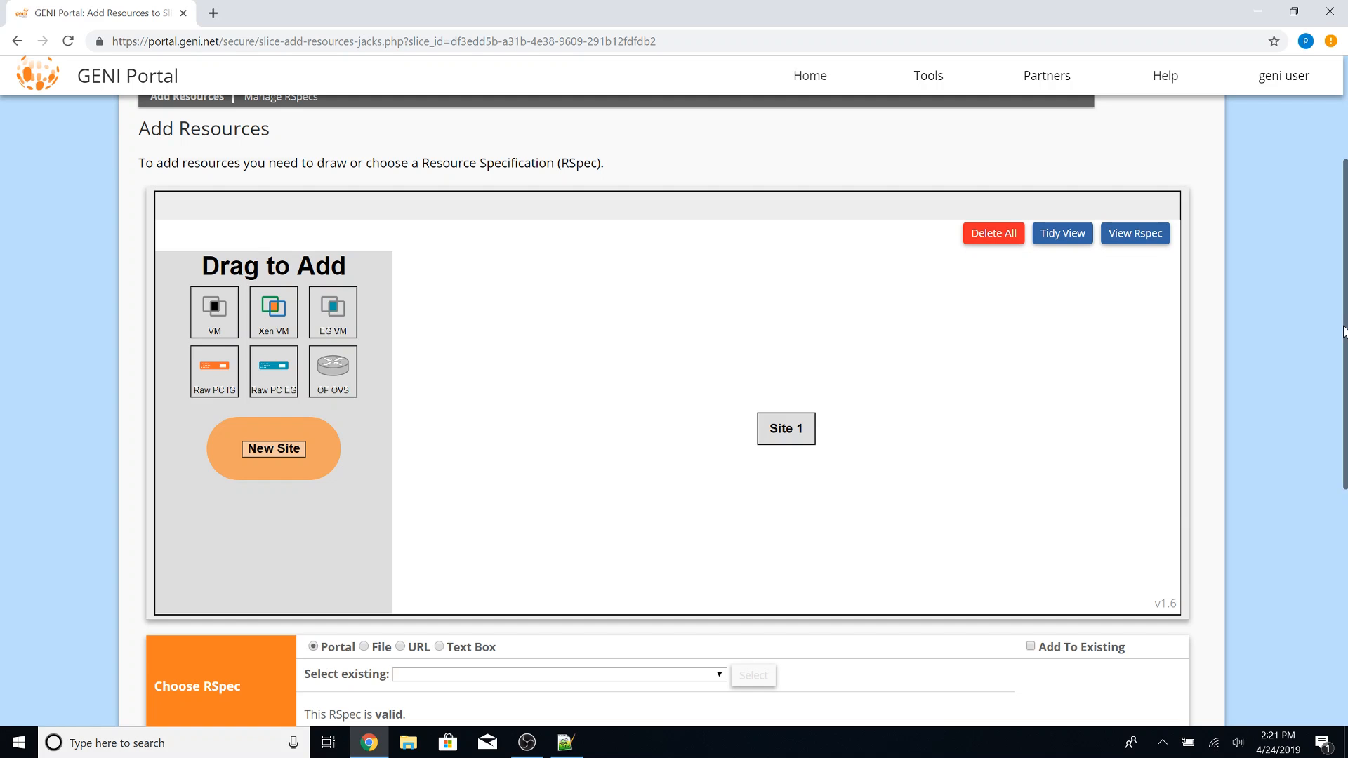
left_click_drag(1344, 330, 1344, 440)
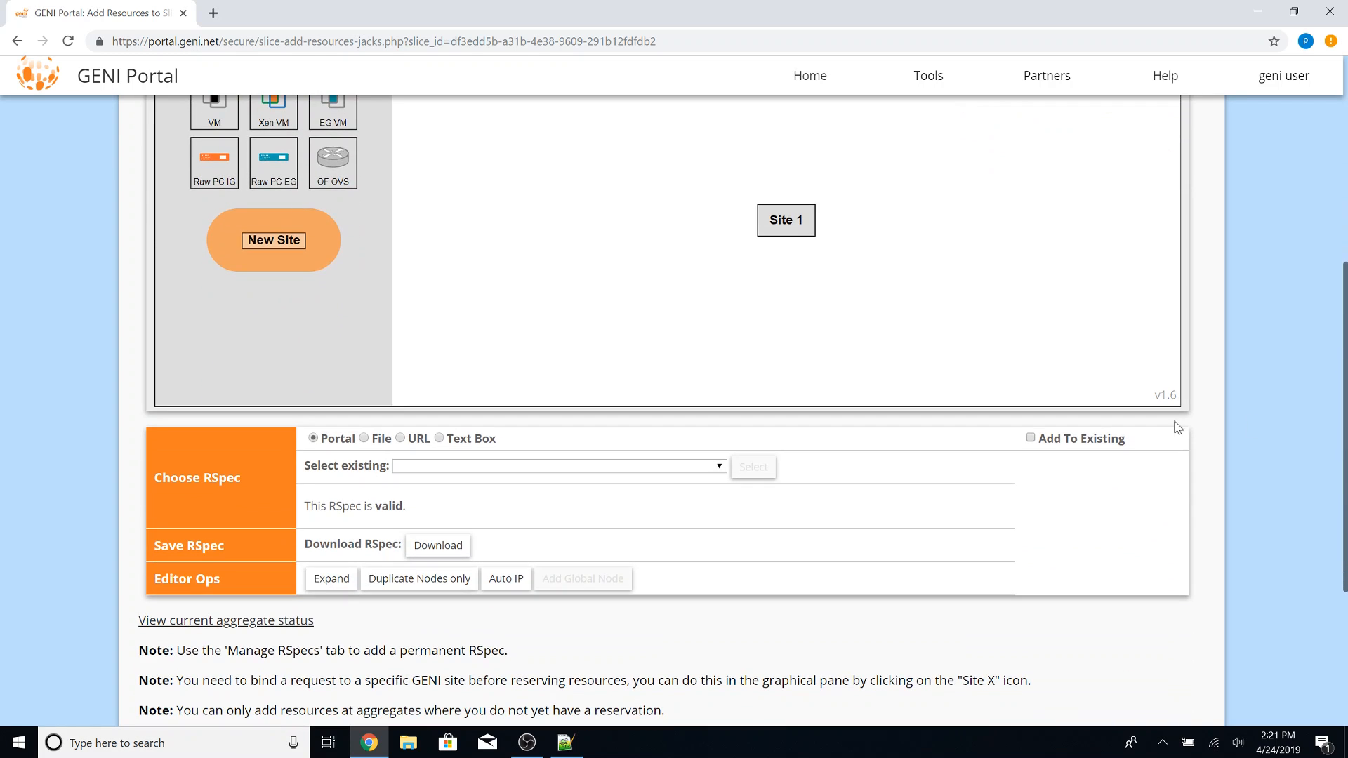
Copy the vPark-snapshot.rspec address from Notepad++ and load the RSpec from that URL into the slice's topology
left_click(561, 741)
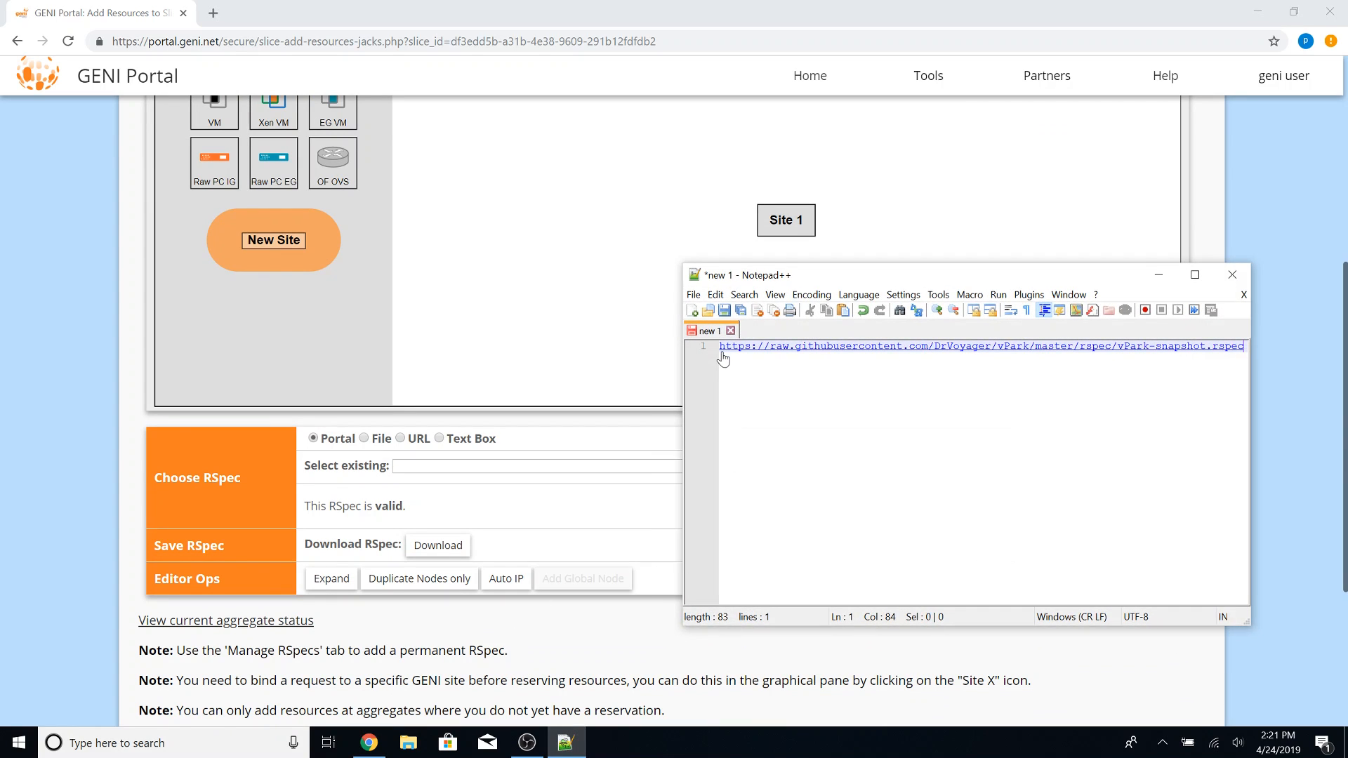
key("ctrl+a")
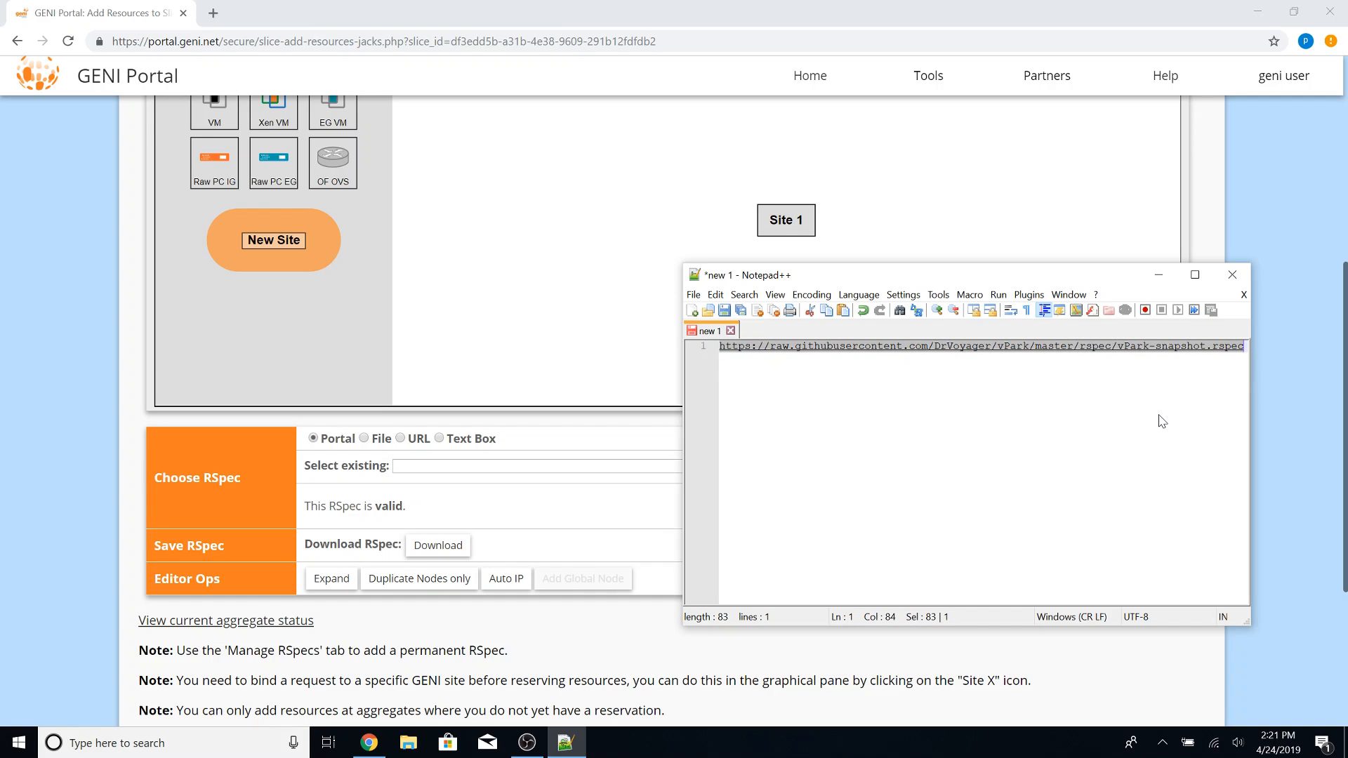
left_click(458, 469)
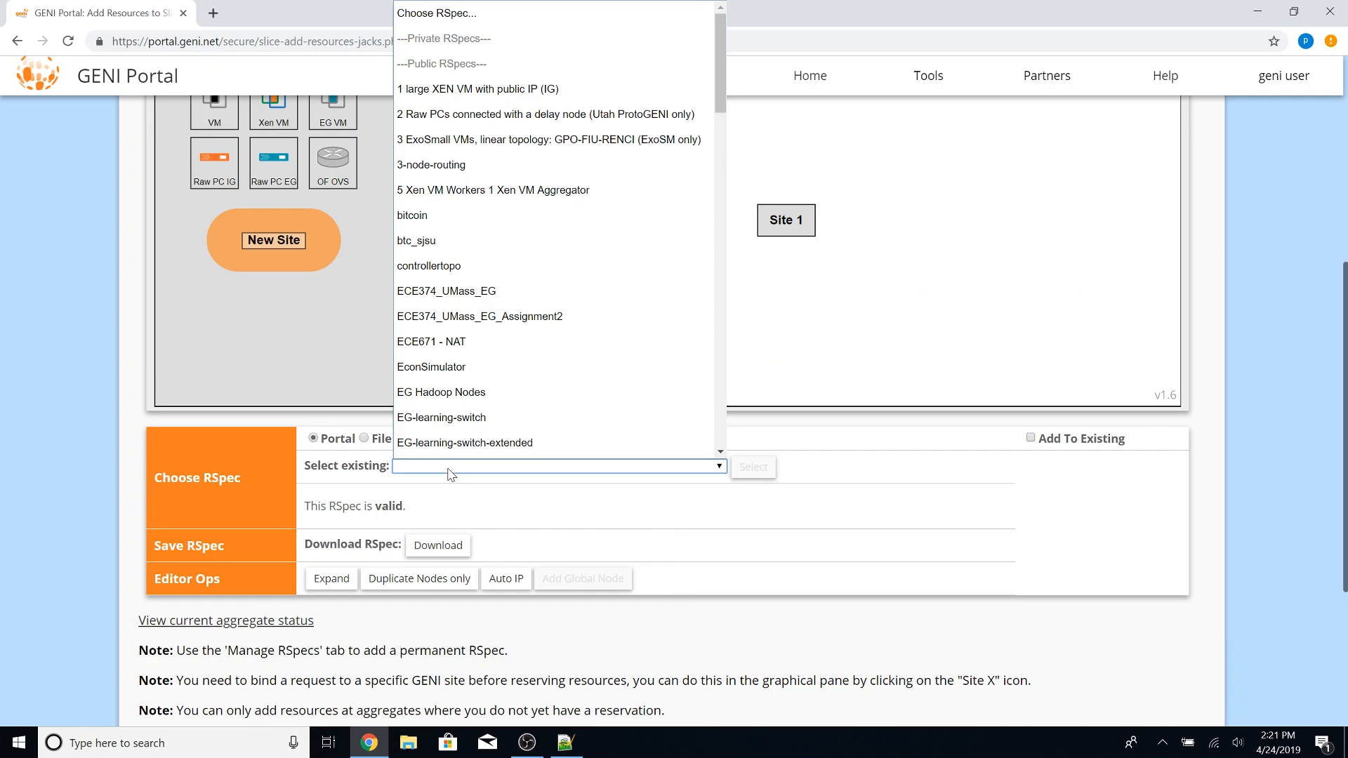
left_click(408, 483)
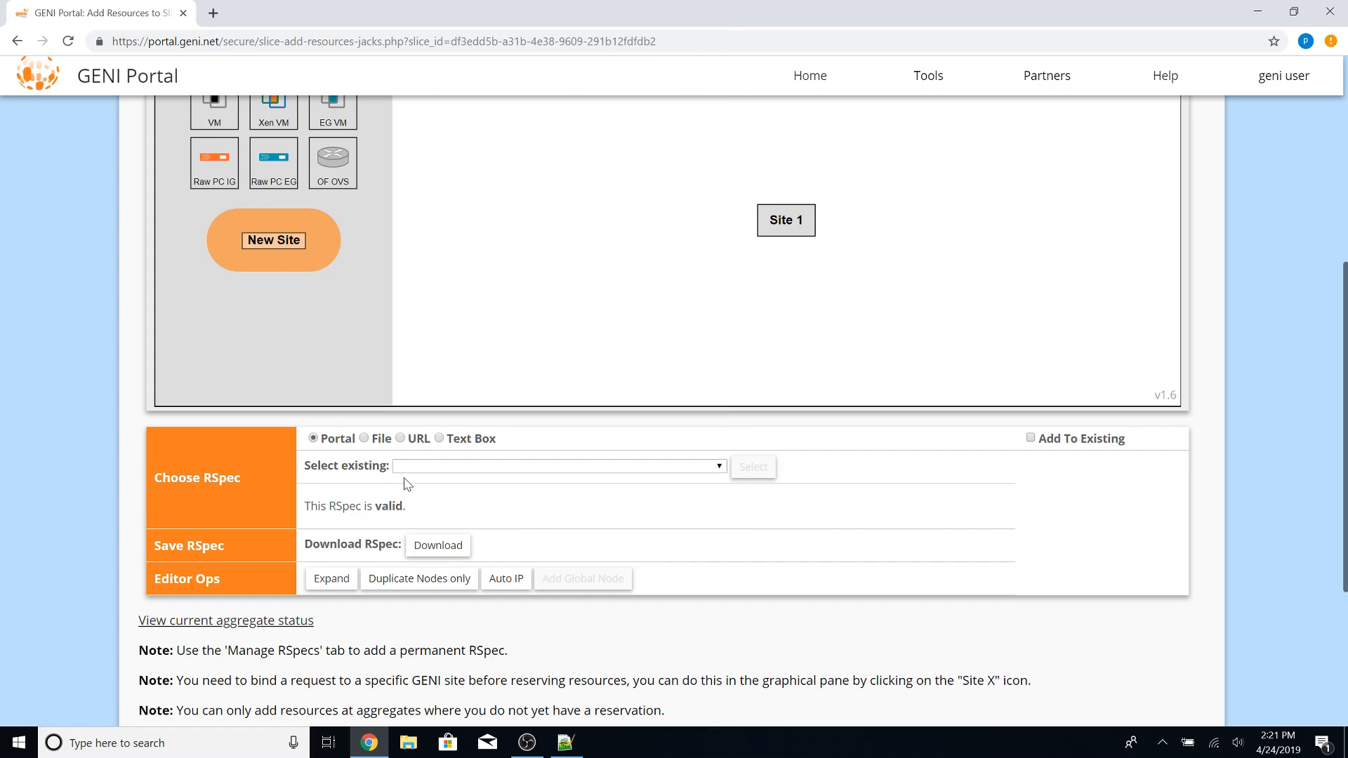
left_click(404, 441)
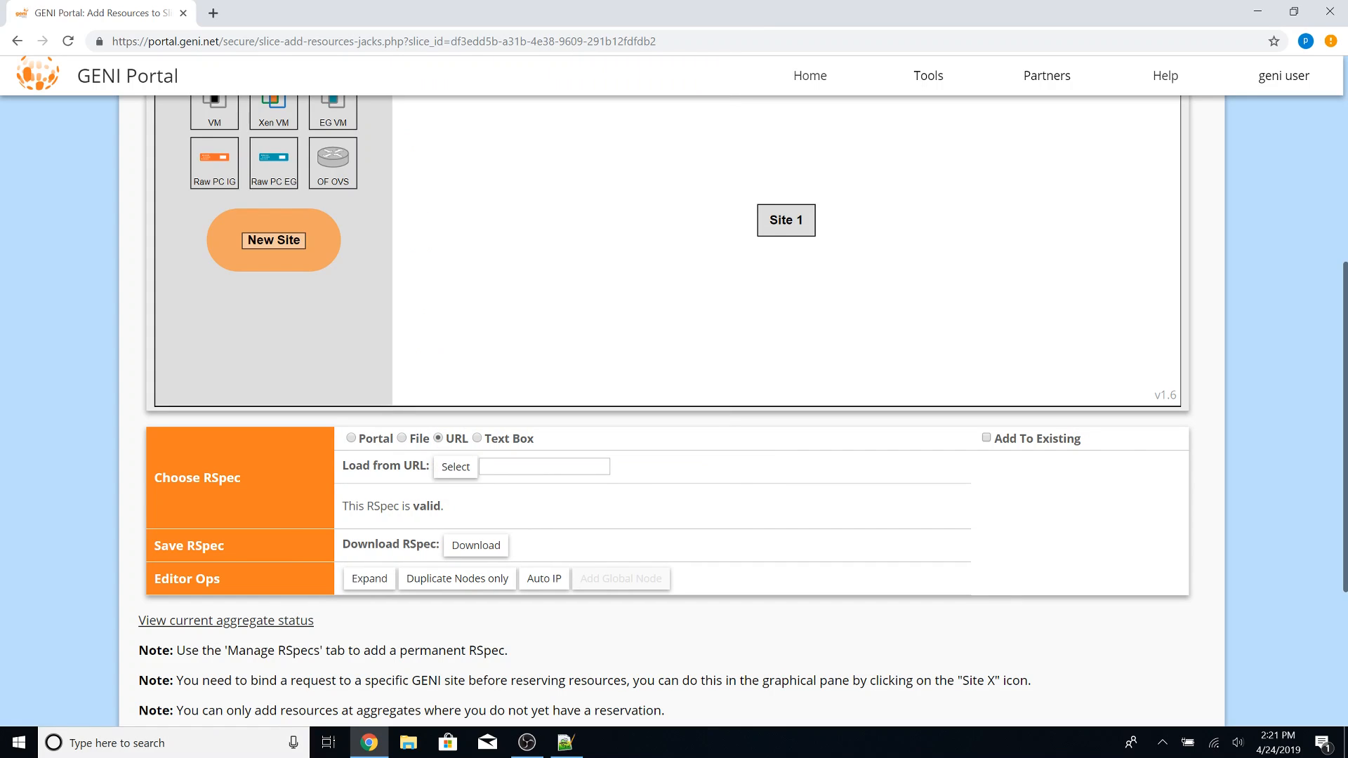
left_click(491, 466)
key("ctrl+v")
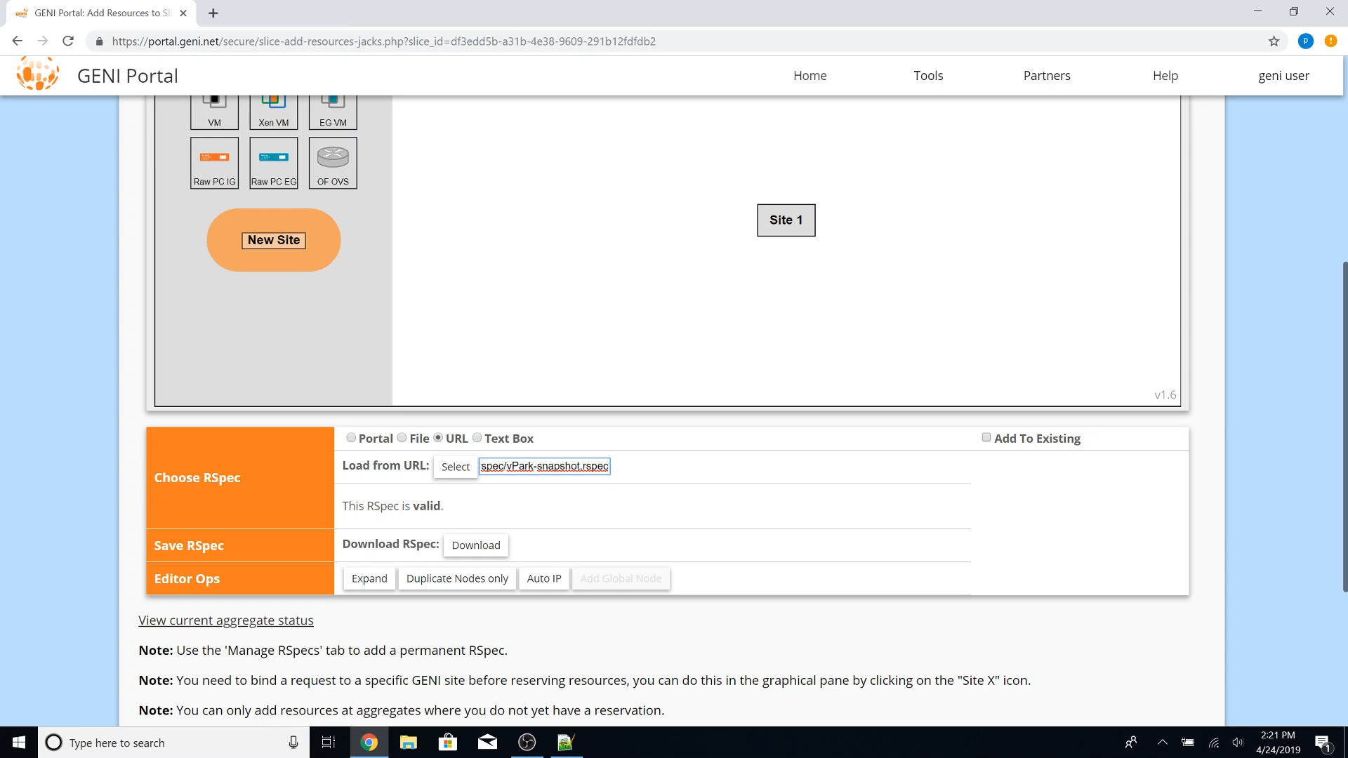
left_click_drag(1347, 417, 1346, 441)
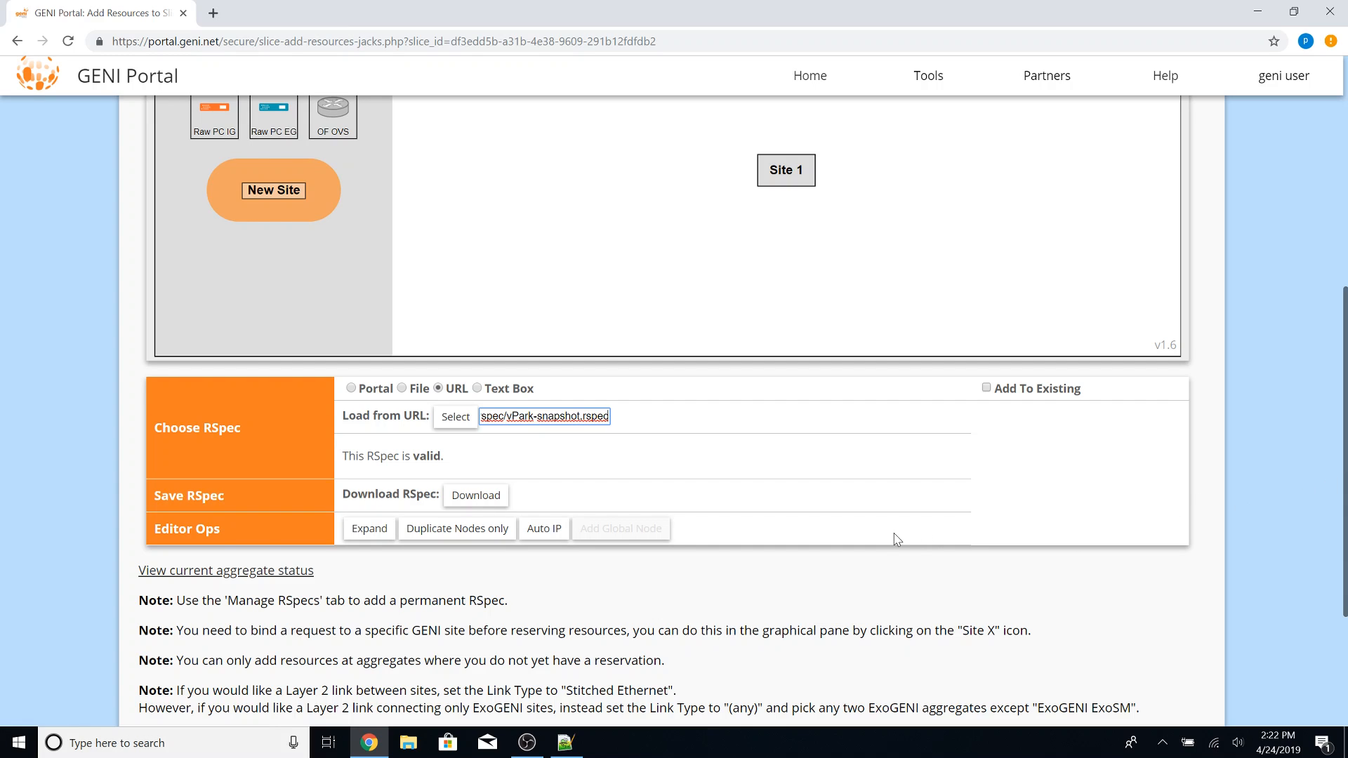
left_click(441, 423)
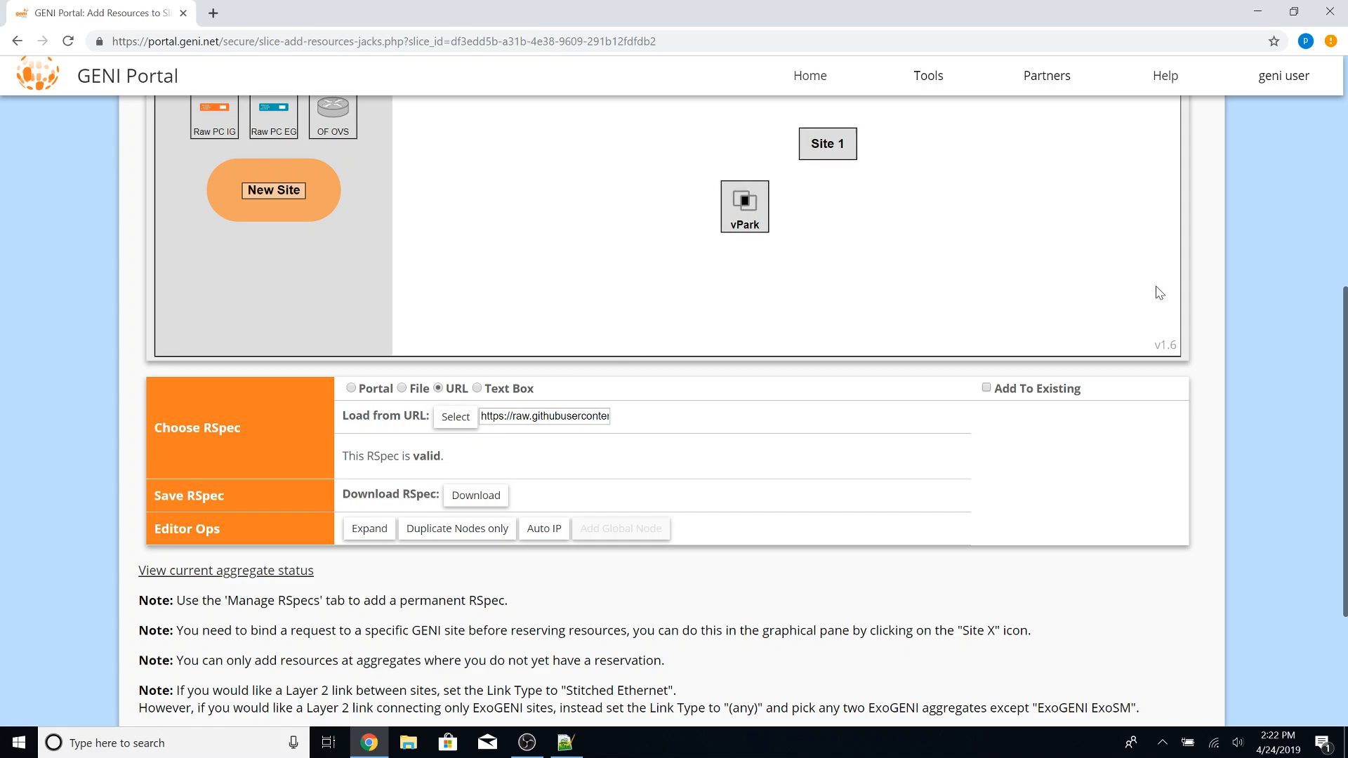
Bind Site 1 to UMKC InstaGENI and reserve the slice's resources
scroll(667, 421, "up", 3)
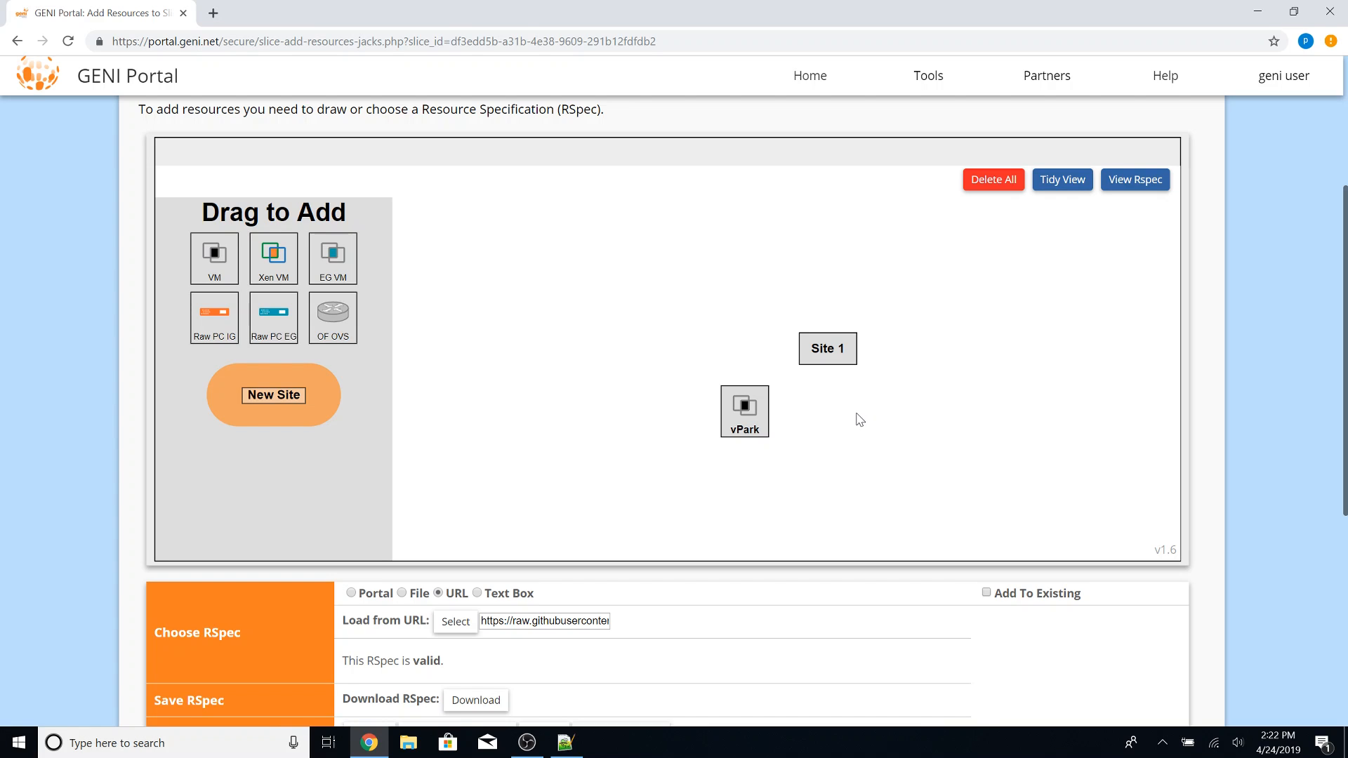
left_click(837, 348)
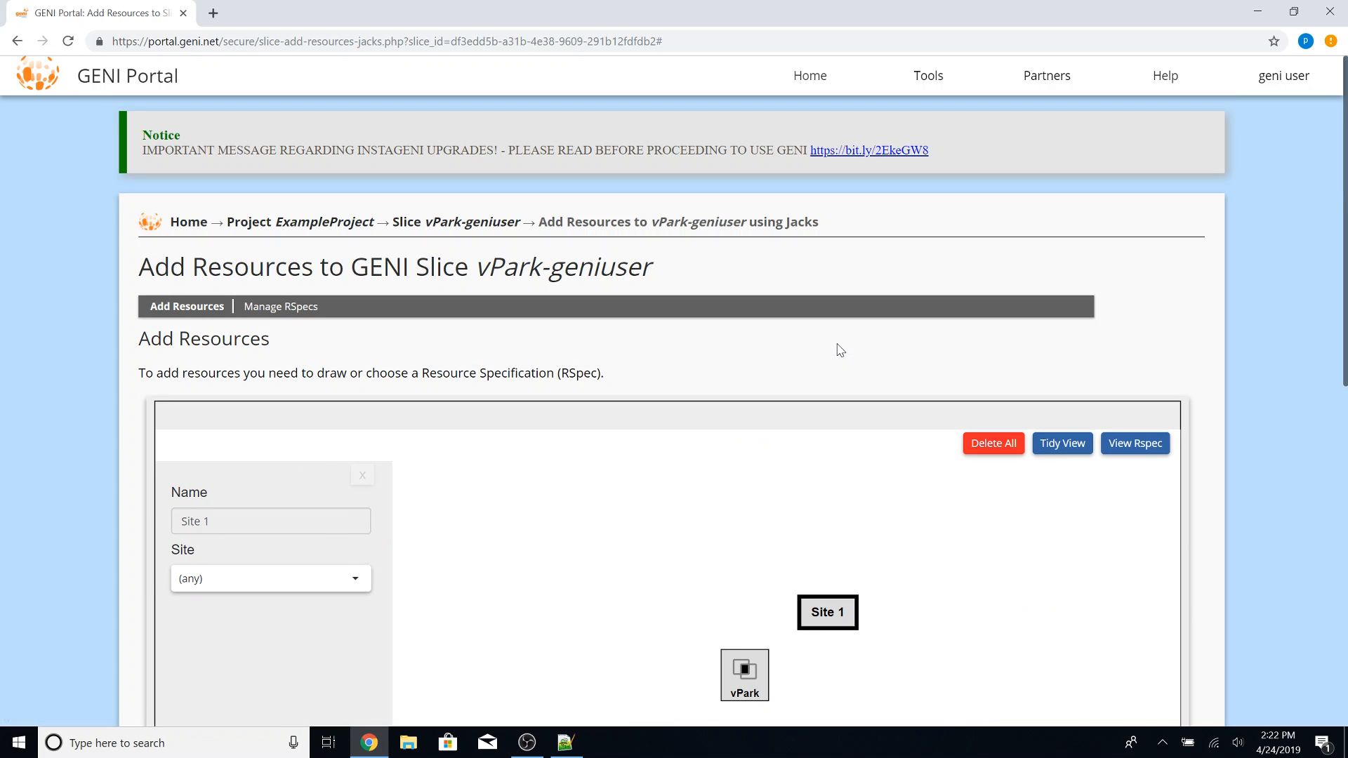
left_click(355, 580)
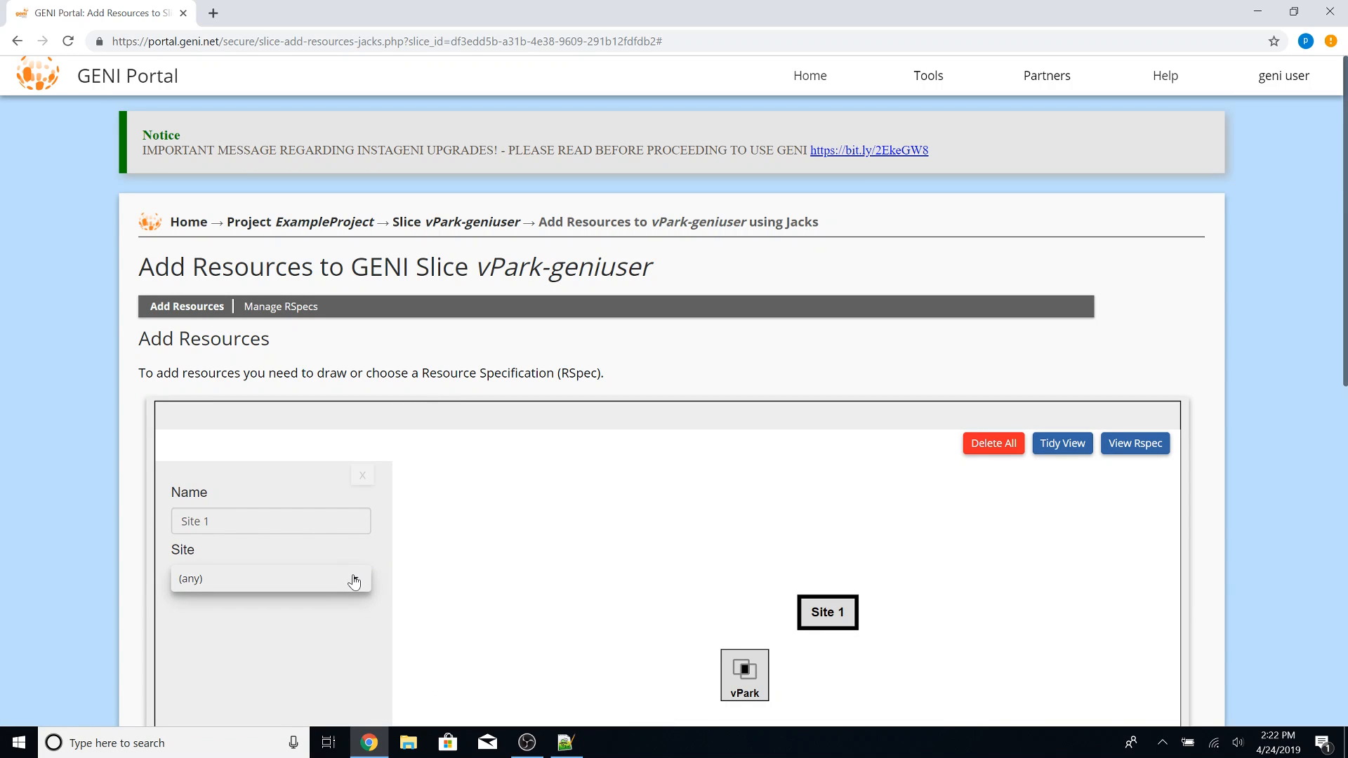
left_click(353, 580)
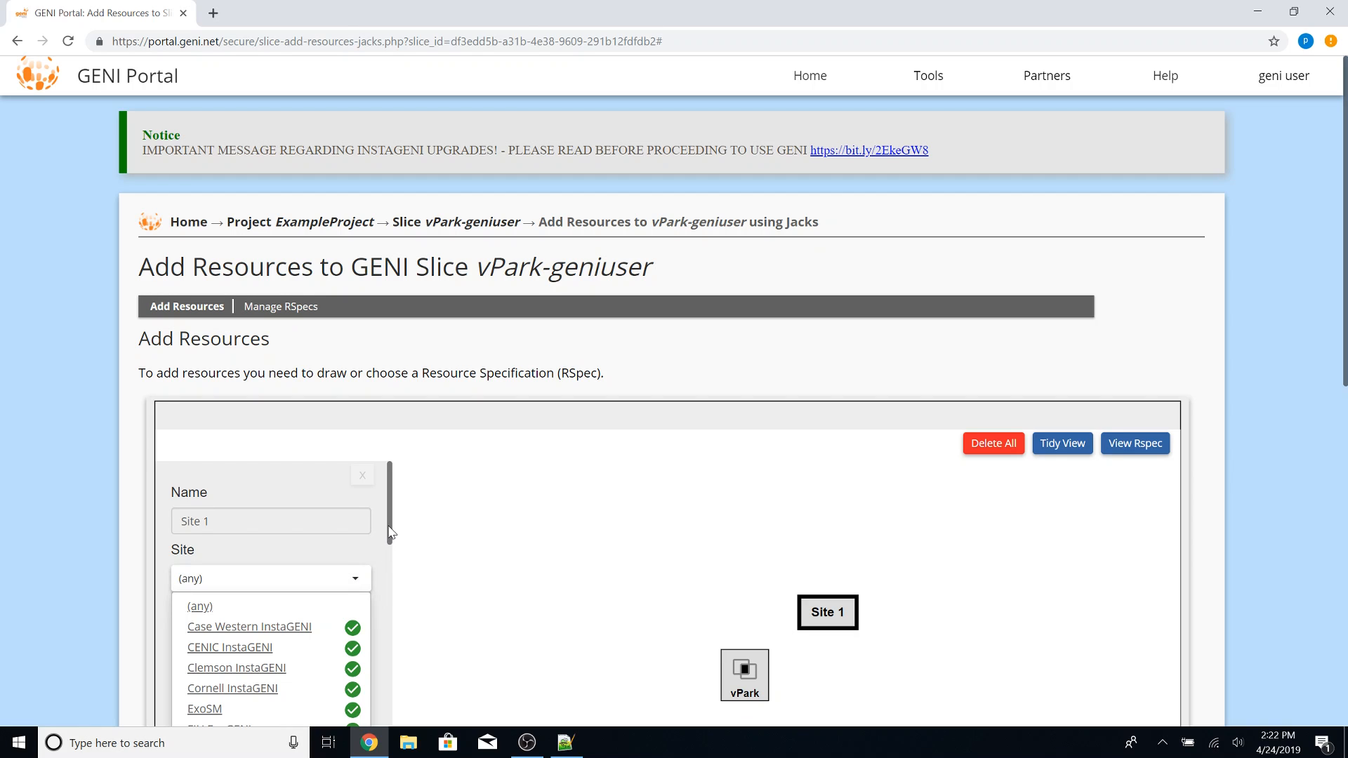
left_click_drag(389, 532, 389, 695)
scroll(326, 680, "down", 3)
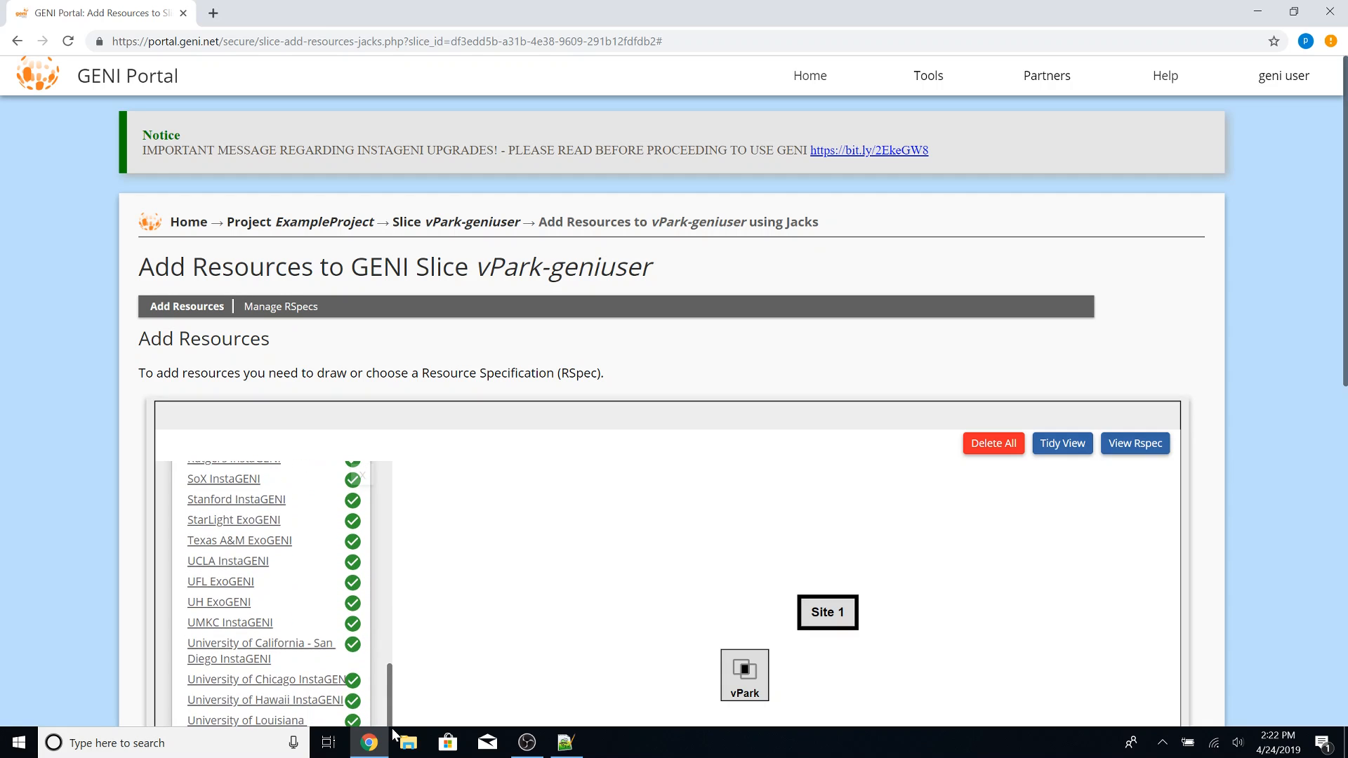
left_click(265, 625)
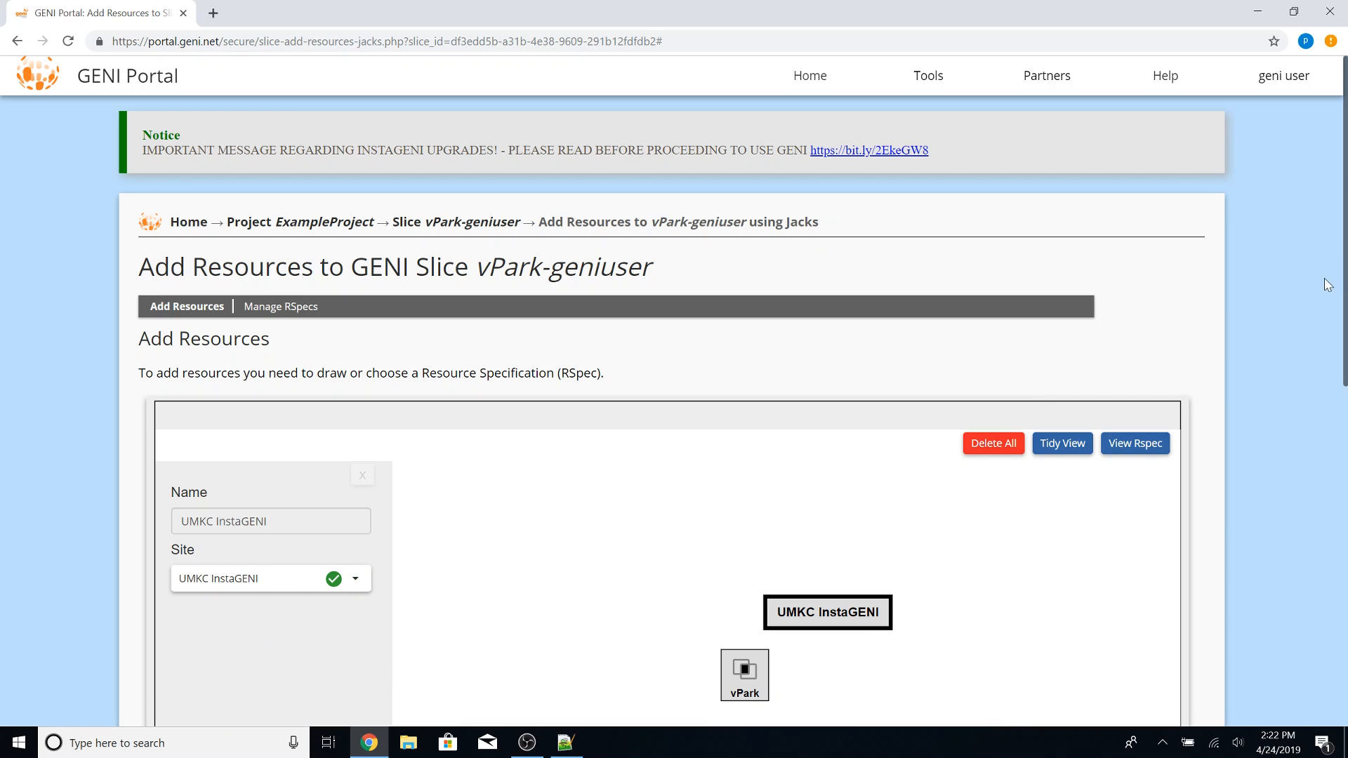
left_click_drag(1346, 281, 1345, 573)
left_click(173, 616)
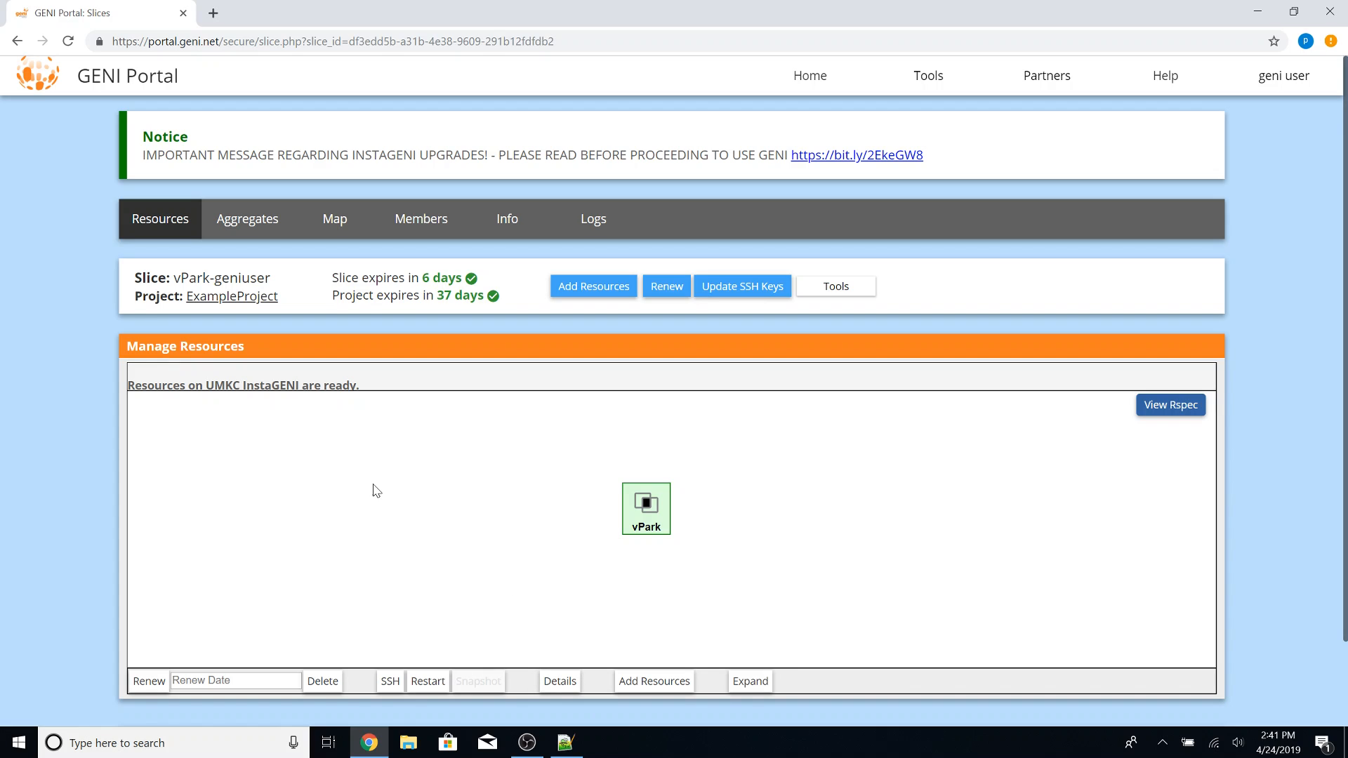
Open the details of the slice's resources and examine the vPark node's status, hostname and SSH login commands
left_click(553, 682)
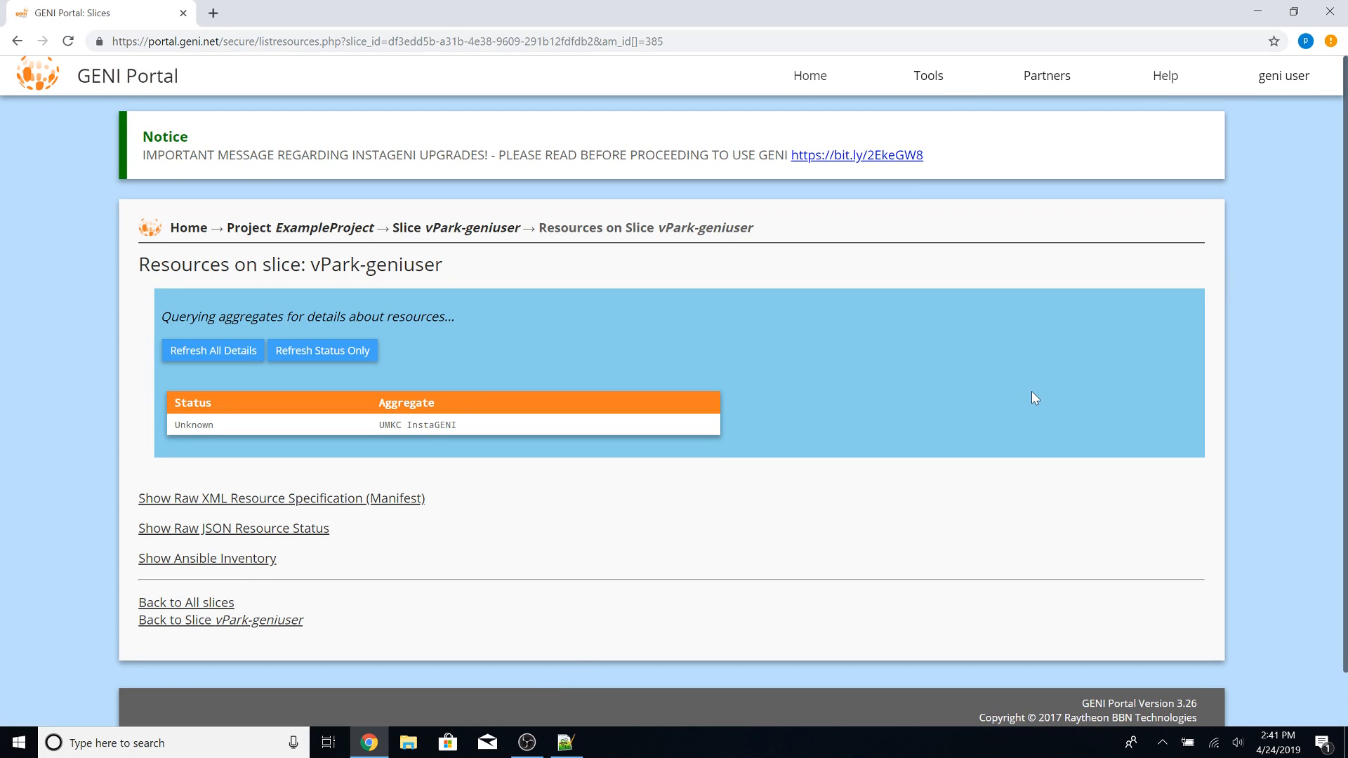
scroll(1344, 237, "down", 1)
scroll(1344, 237, "down", 1)
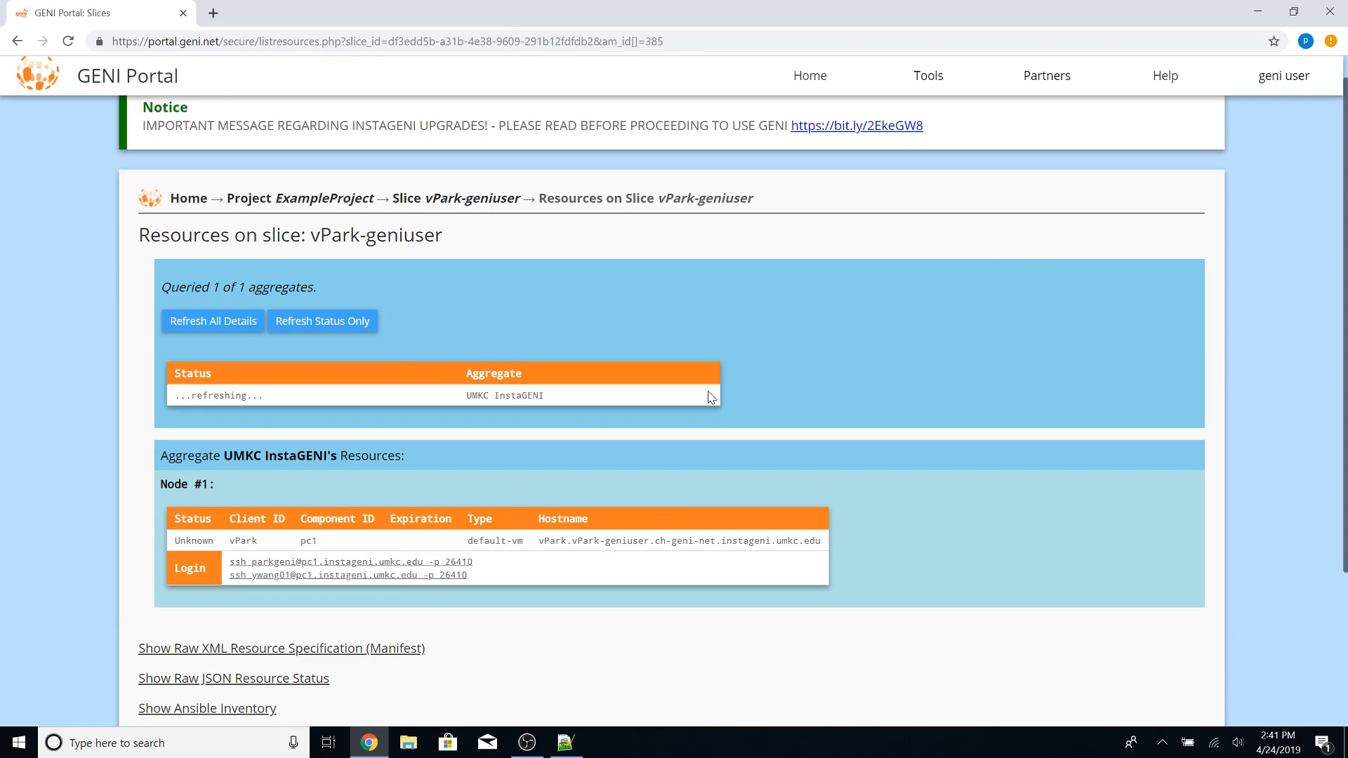
scroll(1344, 295, "down", 1)
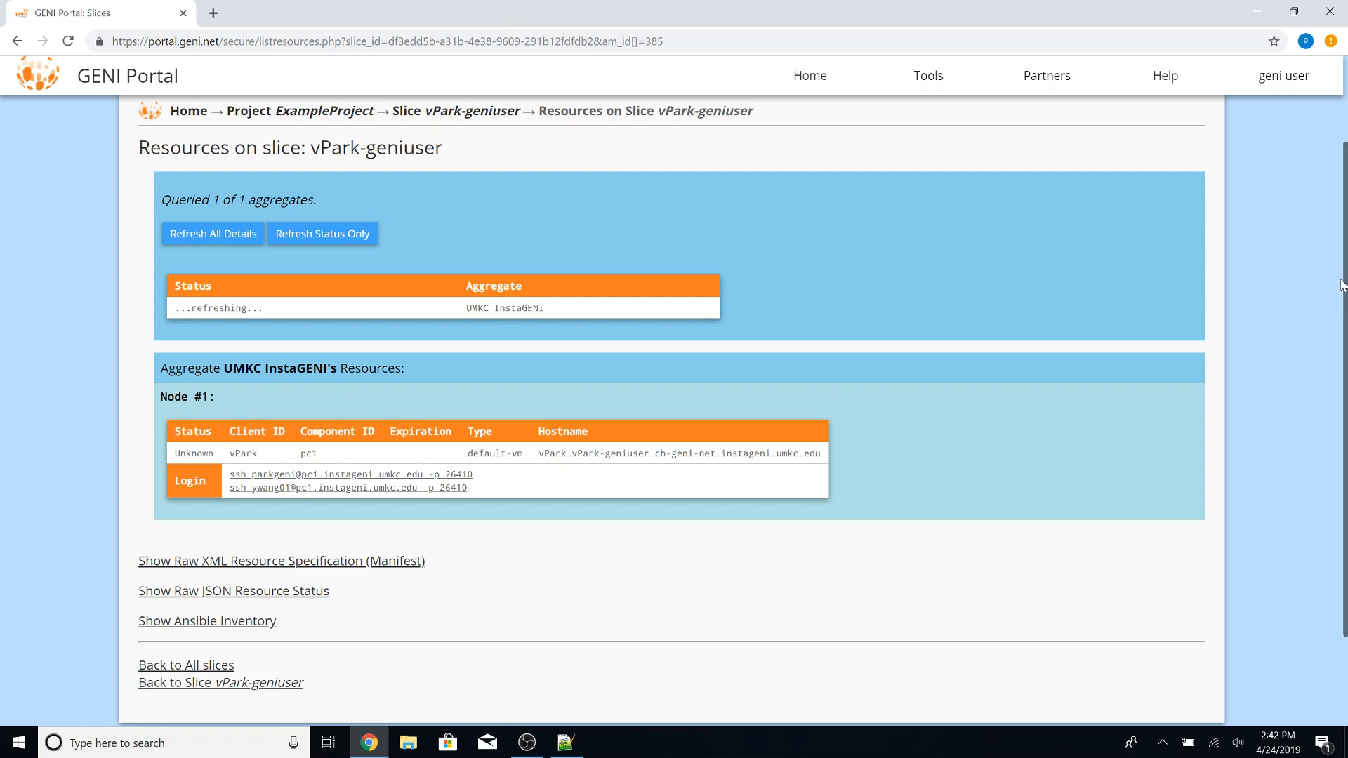
left_click_drag(1343, 273, 1345, 298)
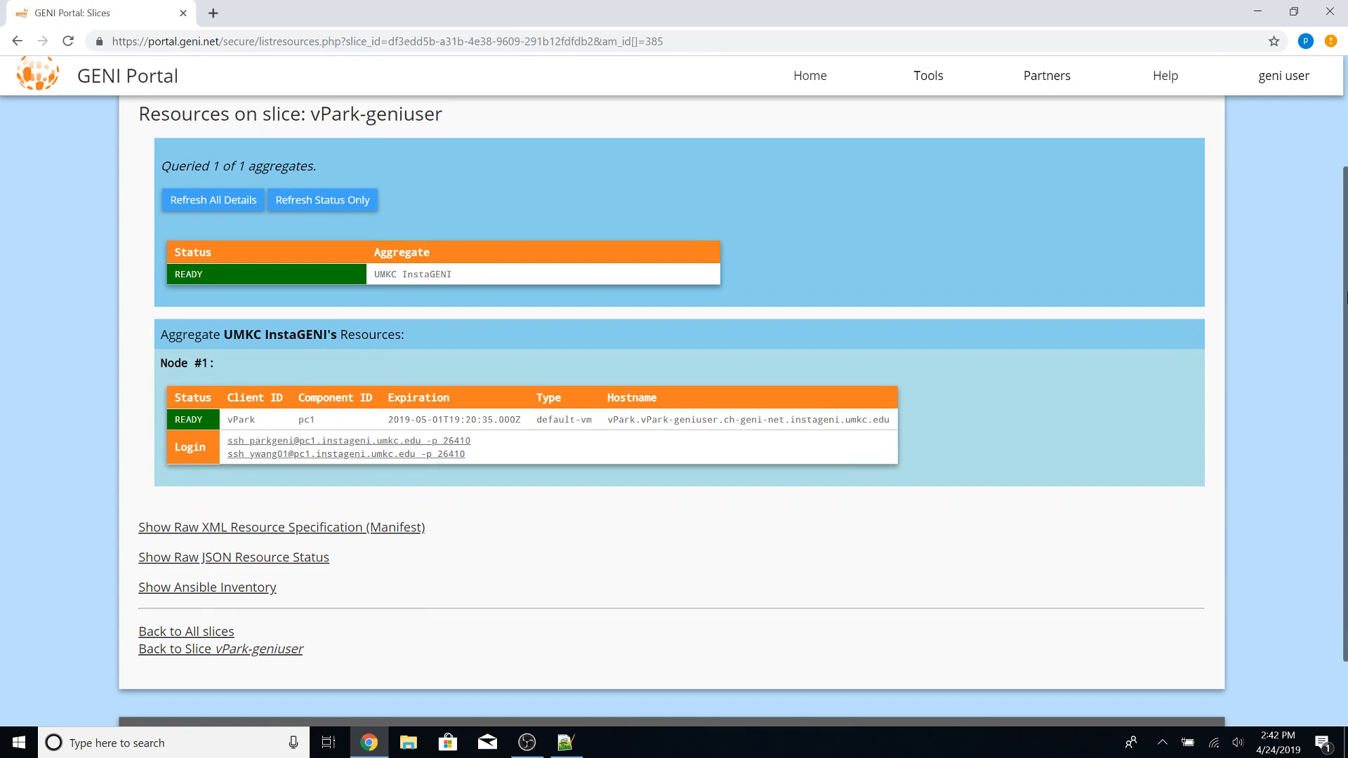